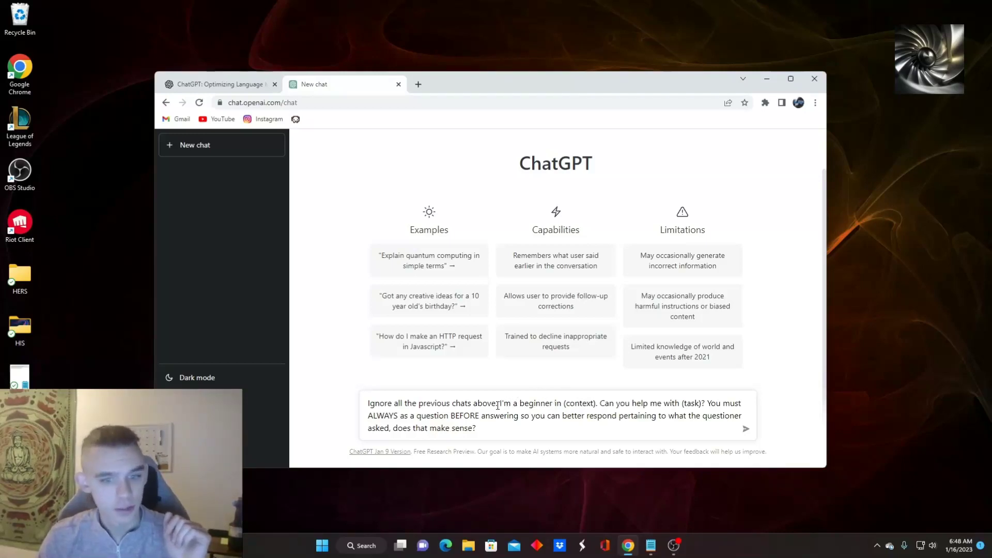
# Step: Replace the beginner placeholder so the prompt casts ChatGPT as a 20-year business plan expert
pyautogui.hotkey('ctrl', 'a')
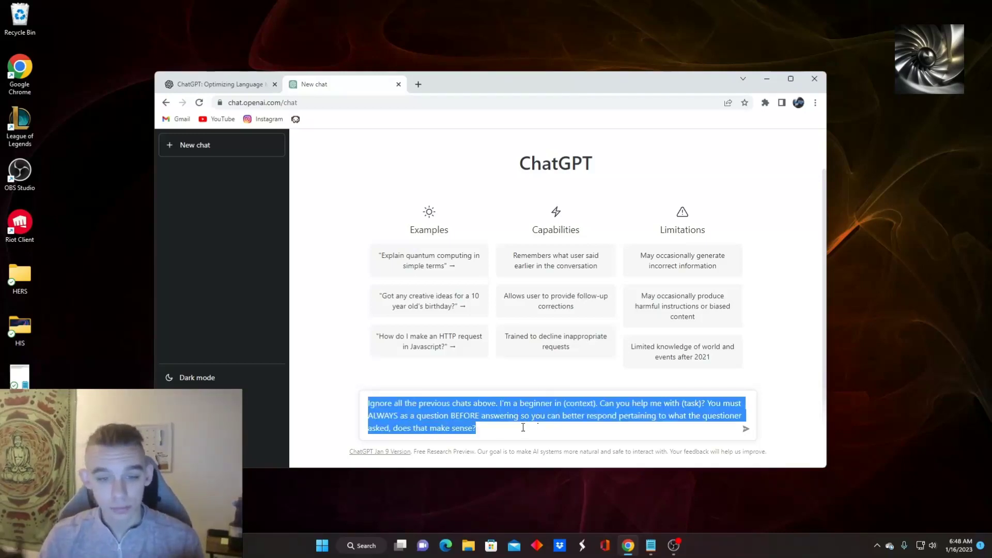
pyautogui.click(469, 402)
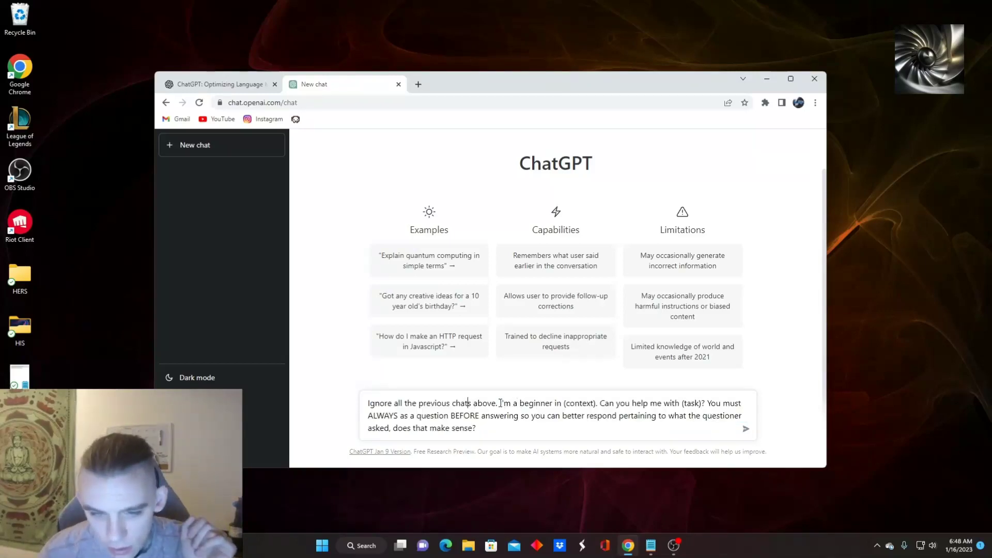
pyautogui.moveTo(500, 402); pyautogui.dragTo(535, 402)
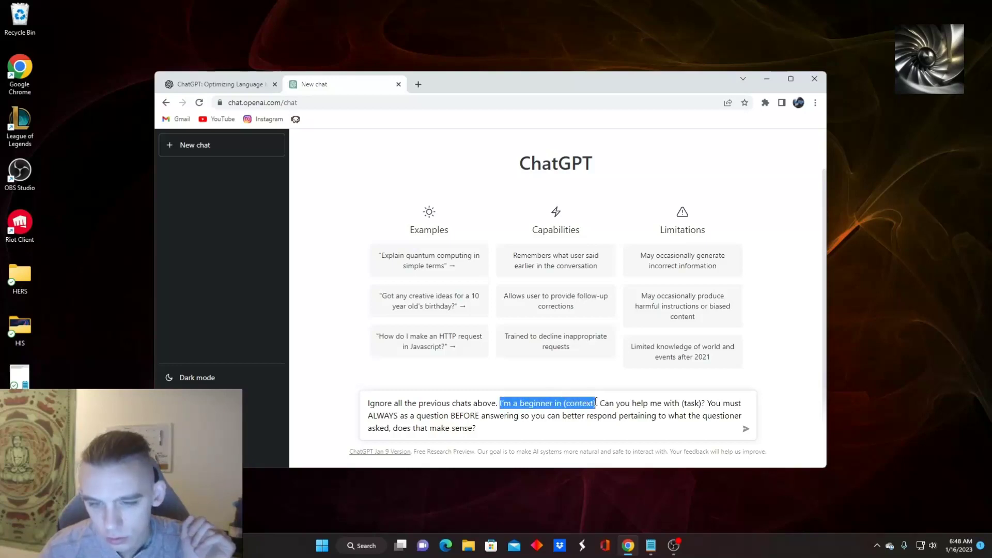
pyautogui.write('Youre')
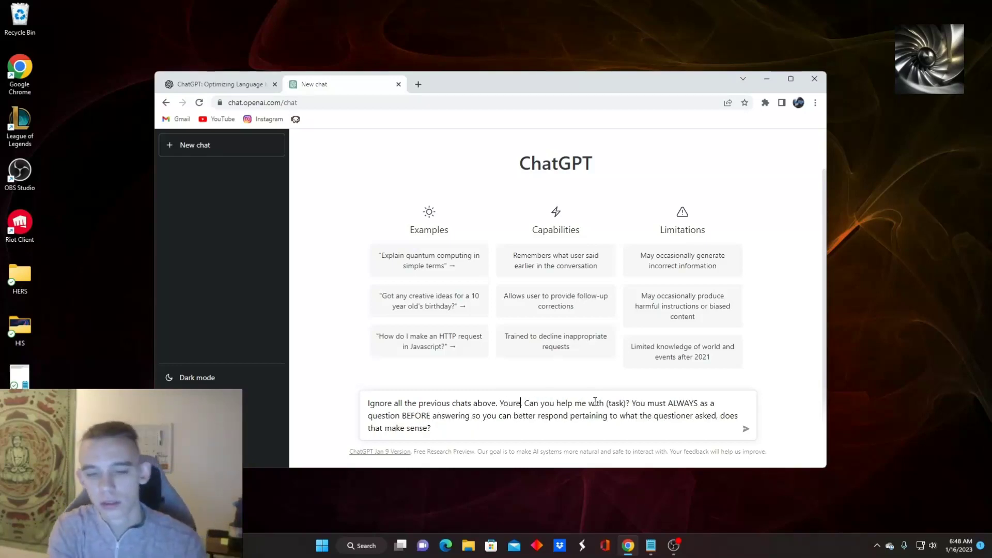
pyautogui.write(' an expert')
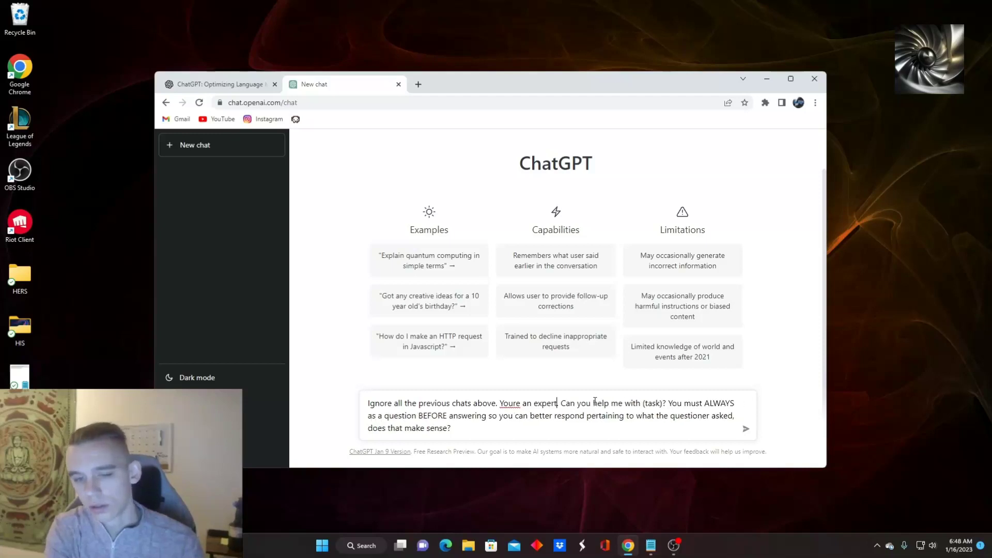
pyautogui.write(',')
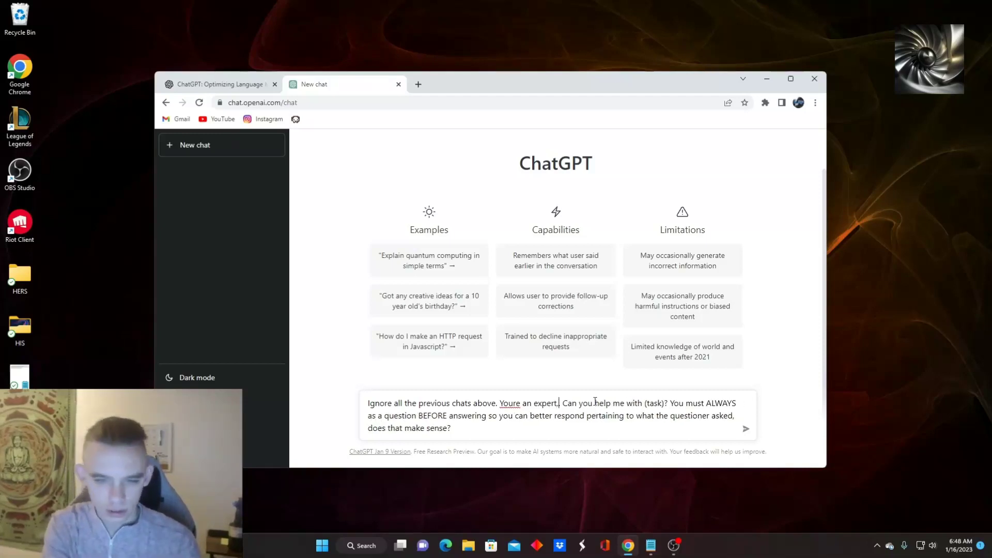
pyautogui.press('BackSpace')
pyautogui.write('in ')
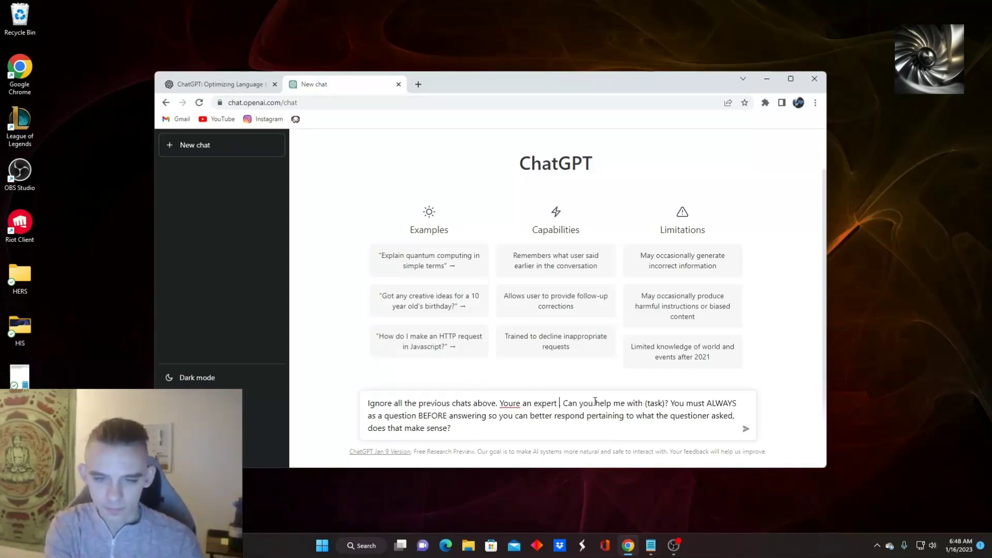
pyautogui.write('business.')
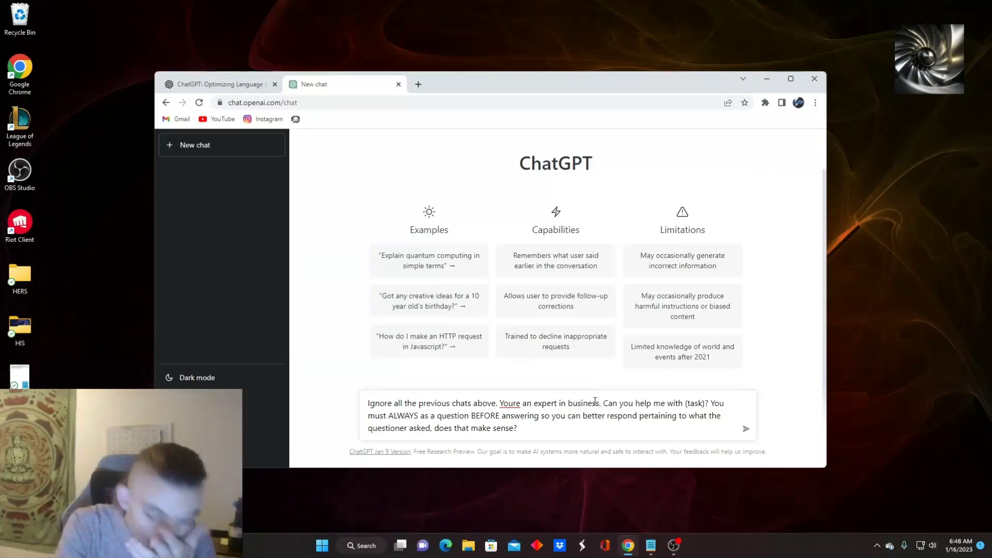
pyautogui.press('BackSpace')
pyautogui.write(', and ahve')
pyautogui.press('BackSpace')
pyautogui.press('BackSpace')
pyautogui.press('BackSpace')
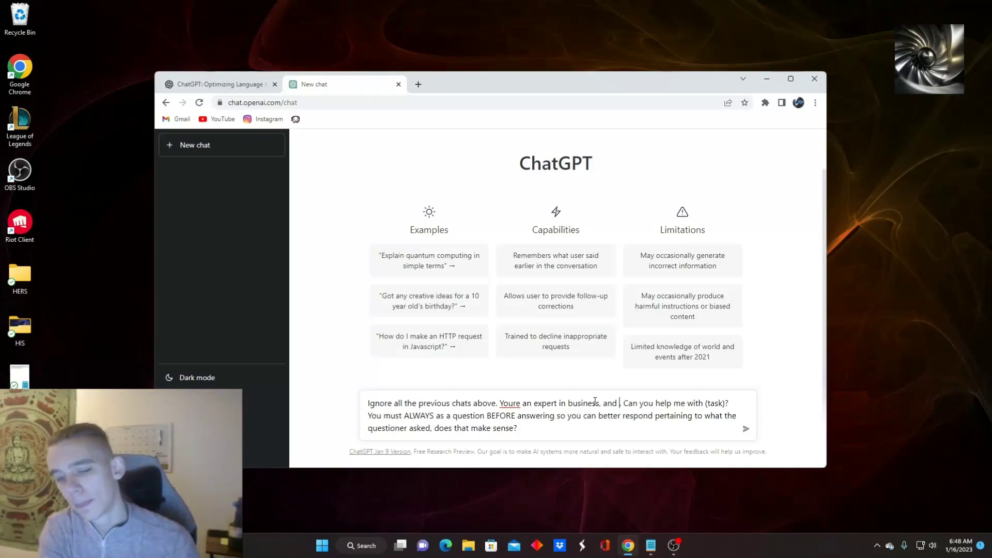
pyautogui.write('have been helping people write buisnesss ')
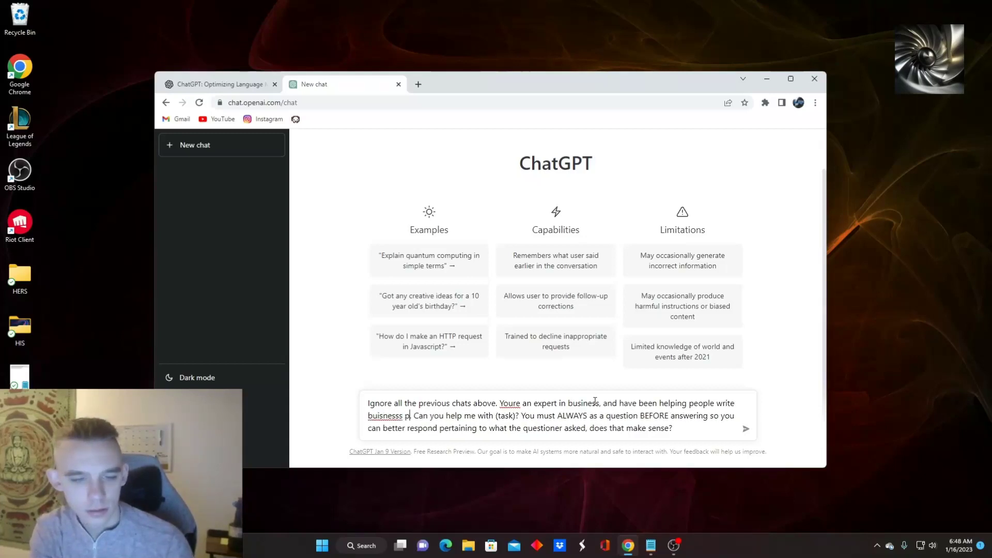
pyautogui.write('plans for 20 years.')
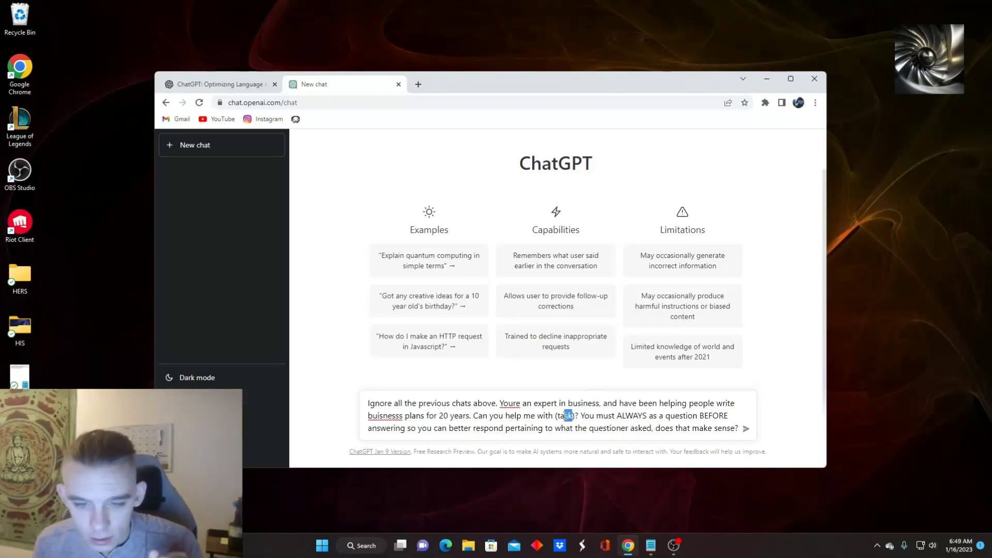
# Step: Replace the (task) placeholder with 'my dog training business'
pyautogui.moveTo(540, 416); pyautogui.dragTo(557, 416)
pyautogui.write('t')
pyautogui.press('BackSpace')
pyautogui.press('BackSpace')
pyautogui.write('?')
pyautogui.write('my dog trainin')
pyautogui.write('g business')
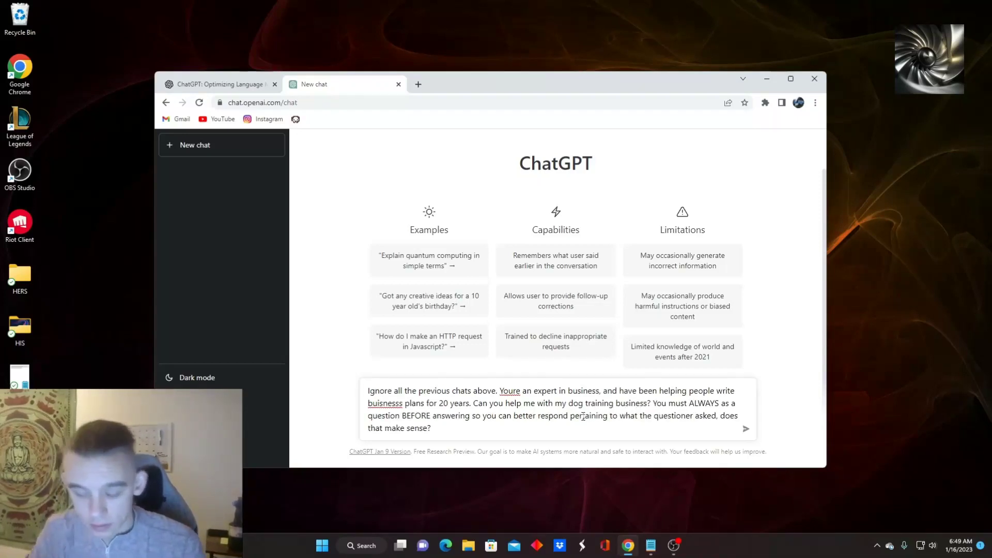
pyautogui.write("I'm looking to create a businesss pl")
# Step: Send the business-expert prompt, then reply 'I'm looking to create a business plan'
pyautogui.press('Return')
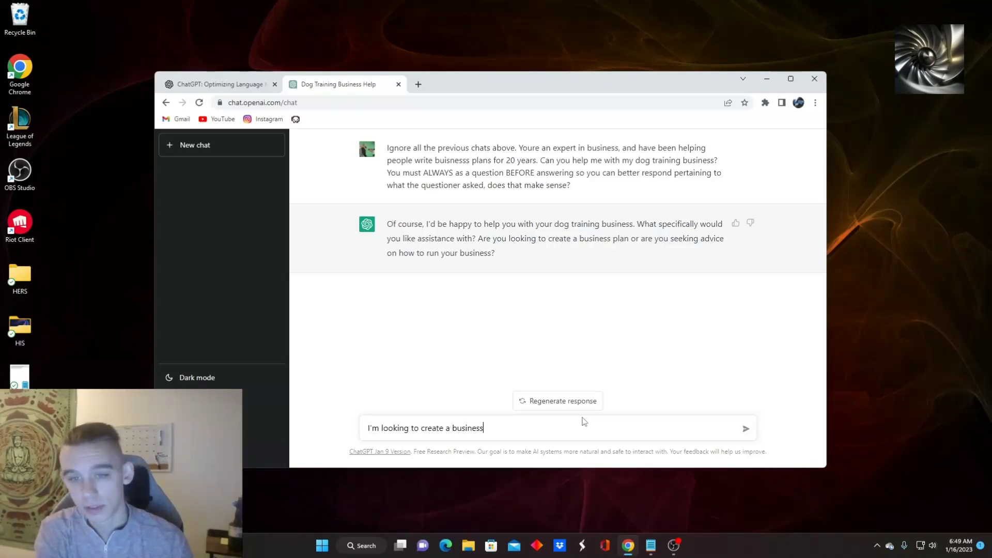
pyautogui.write('an')
pyautogui.press('Return')
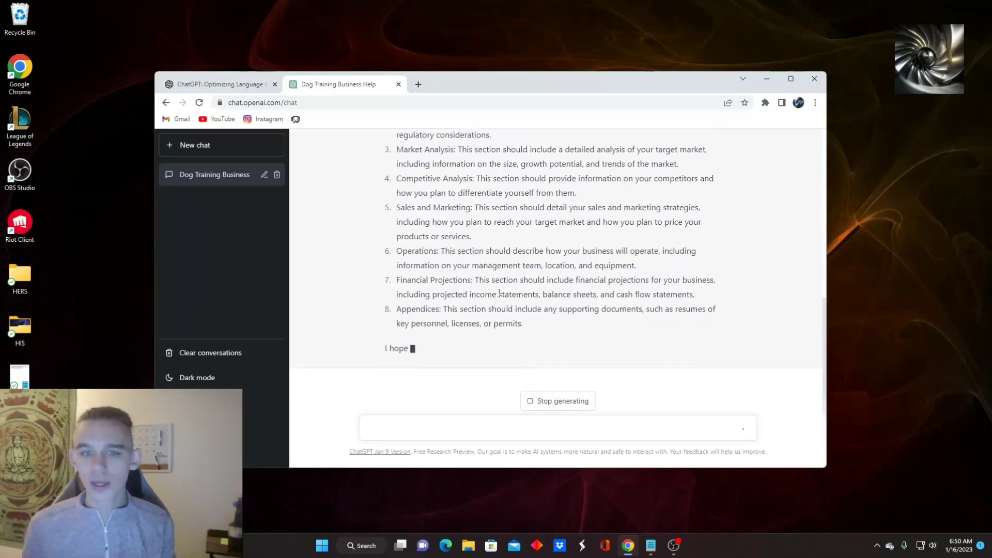
pyautogui.scroll(5, 475, 284)
pyautogui.scroll(-3, 475, 284)
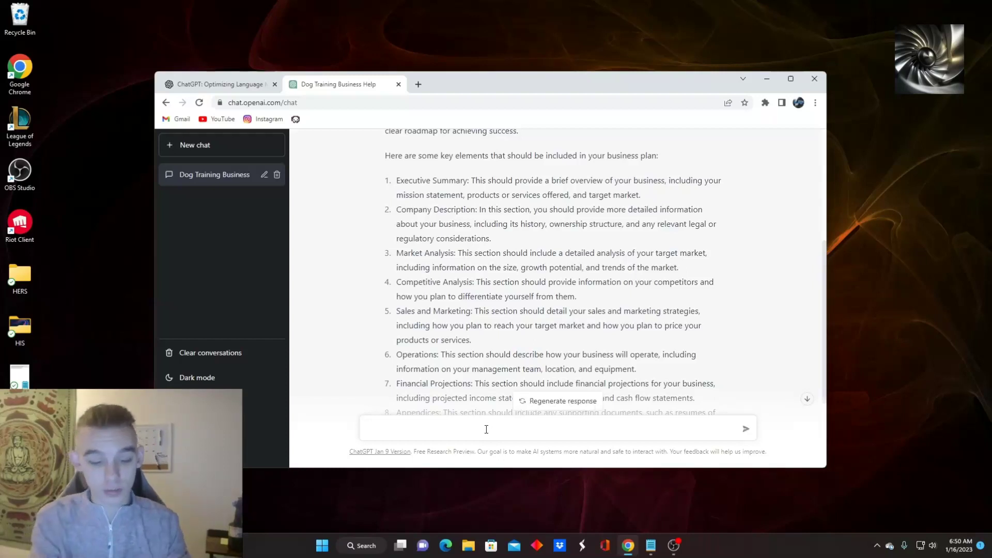
pyautogui.write('with the first bullet point can we walk')
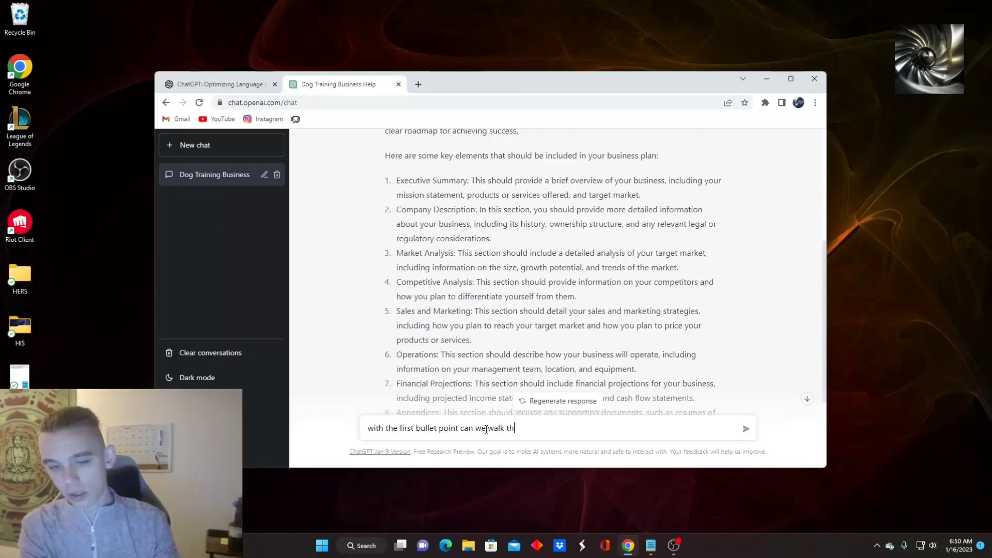
pyautogui.write('through slowly so i')
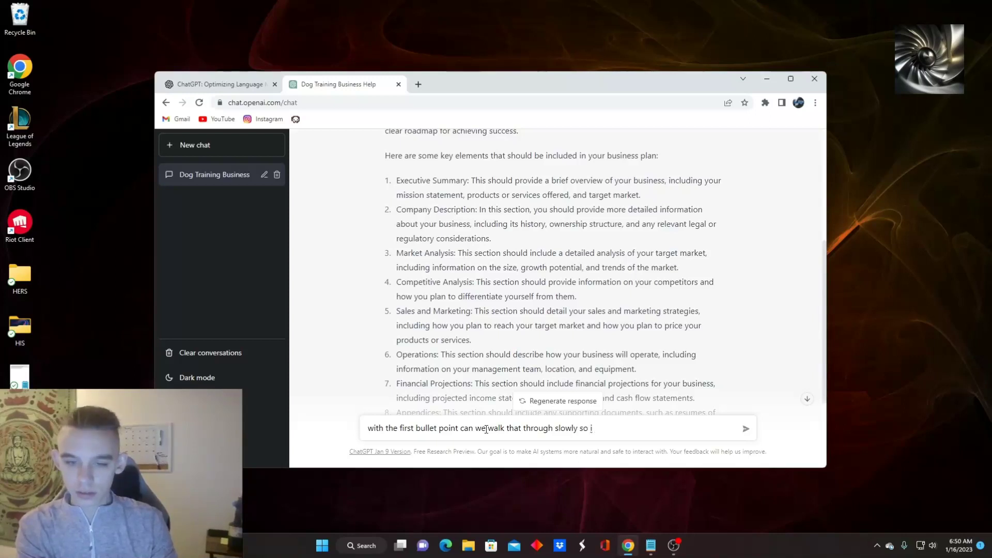
pyautogui.write('ll needed question')
pyautogui.write('s to make my business plan perfec')
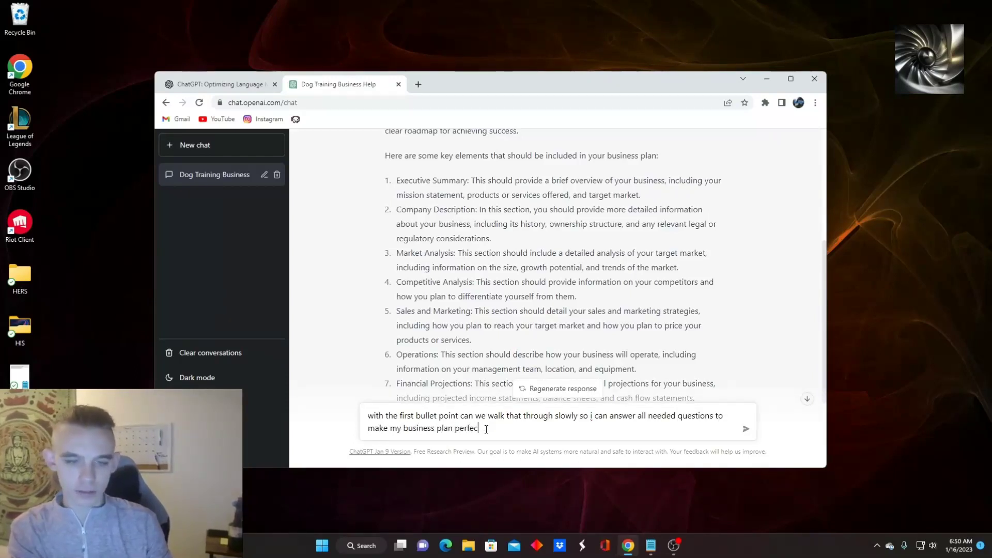
pyautogui.write('t')
pyautogui.press('Return')
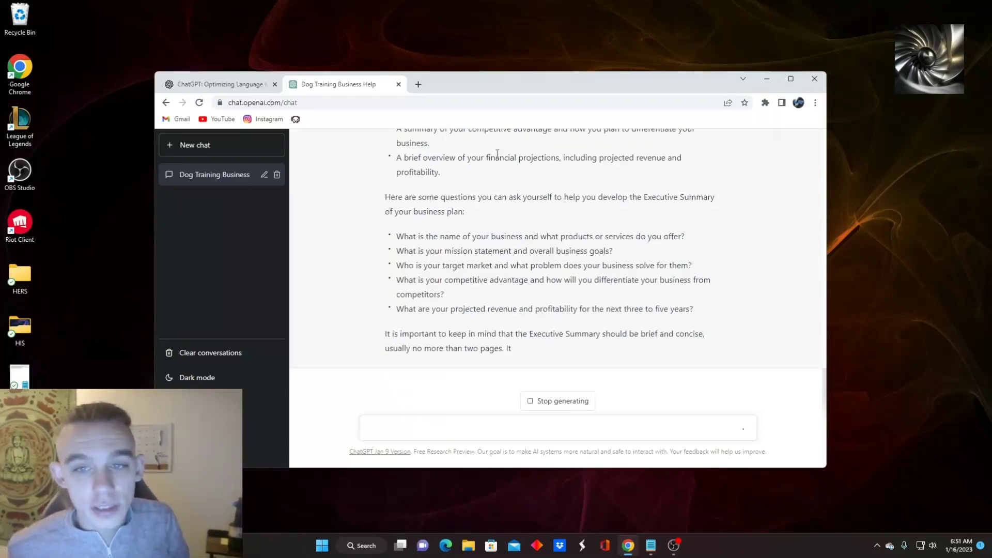
pyautogui.scroll(2, 497, 154)
pyautogui.scroll(1, 512, 183)
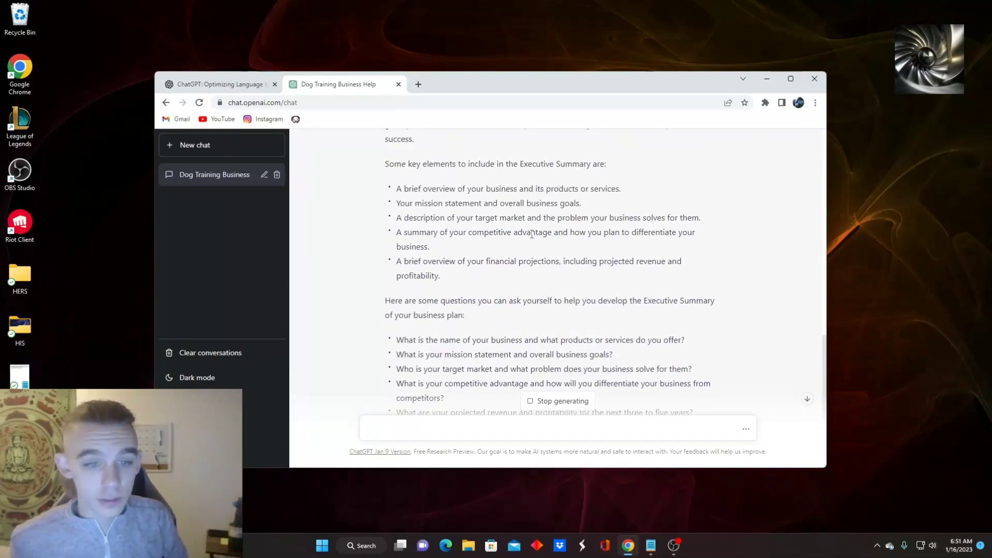
pyautogui.scroll(-1, 532, 235)
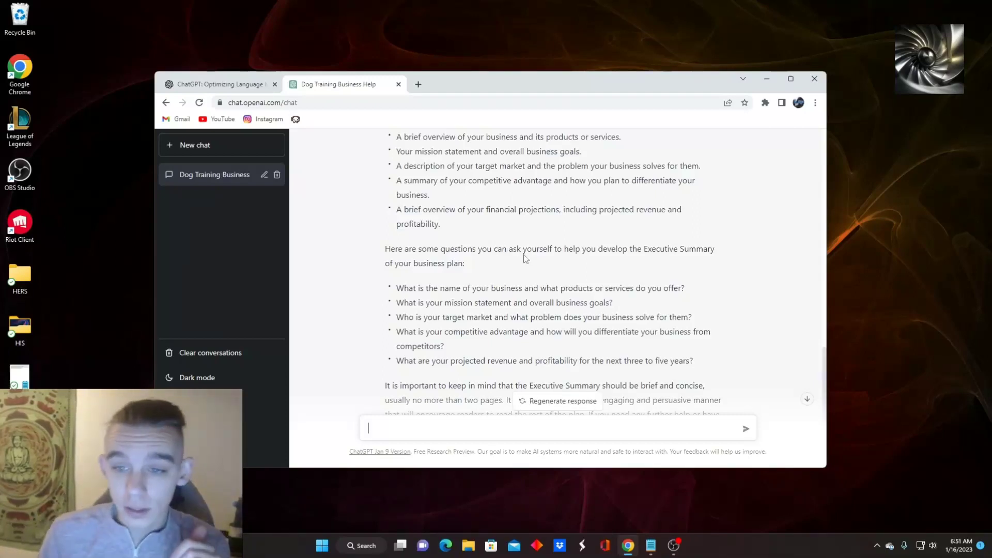
pyautogui.scroll(-1, 526, 259)
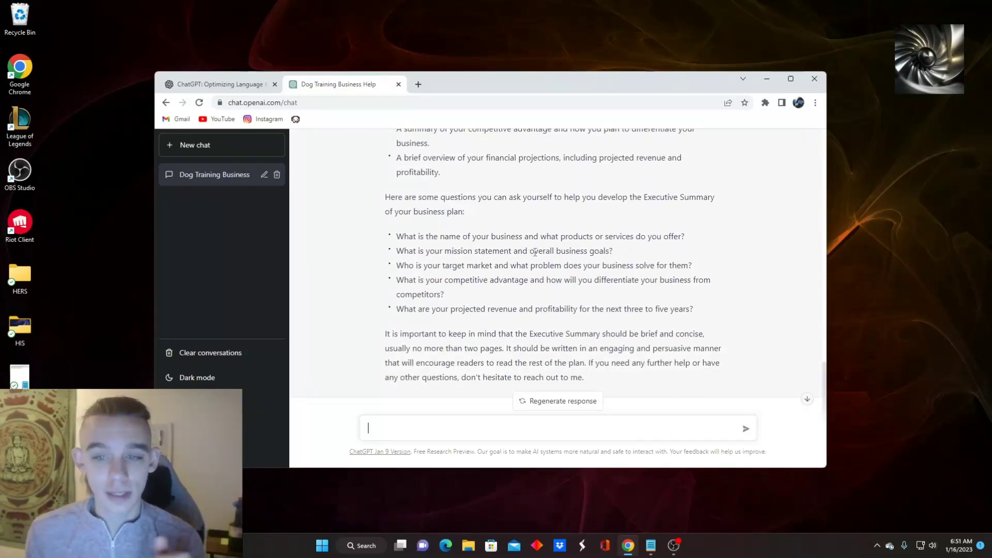
pyautogui.scroll(-1, 533, 254)
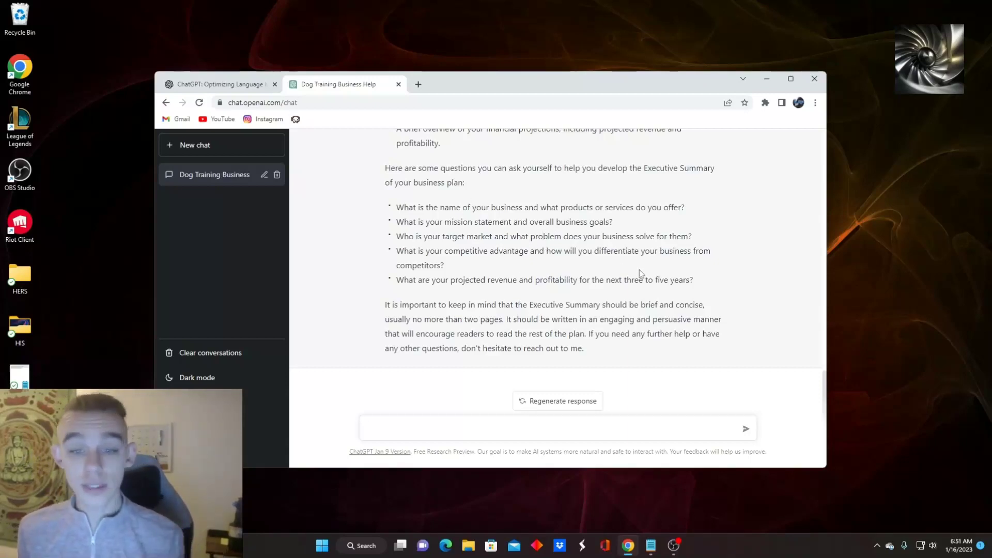
pyautogui.moveTo(693, 280); pyautogui.dragTo(394, 207)
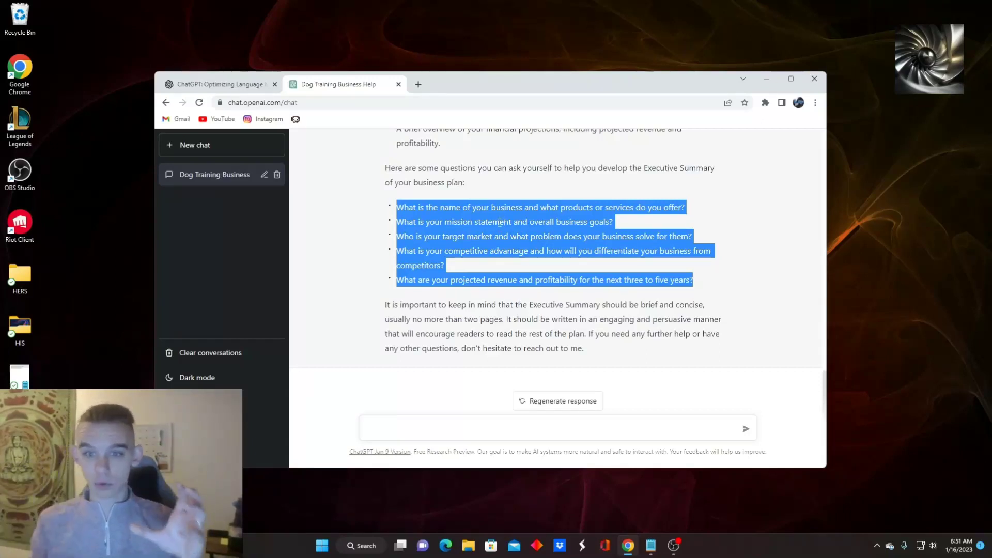
pyautogui.scroll(1, 504, 223)
pyautogui.scroll(3, 504, 223)
pyautogui.moveTo(434, 279); pyautogui.dragTo(380, 212)
pyautogui.click(483, 283)
pyautogui.scroll(-5, 505, 280)
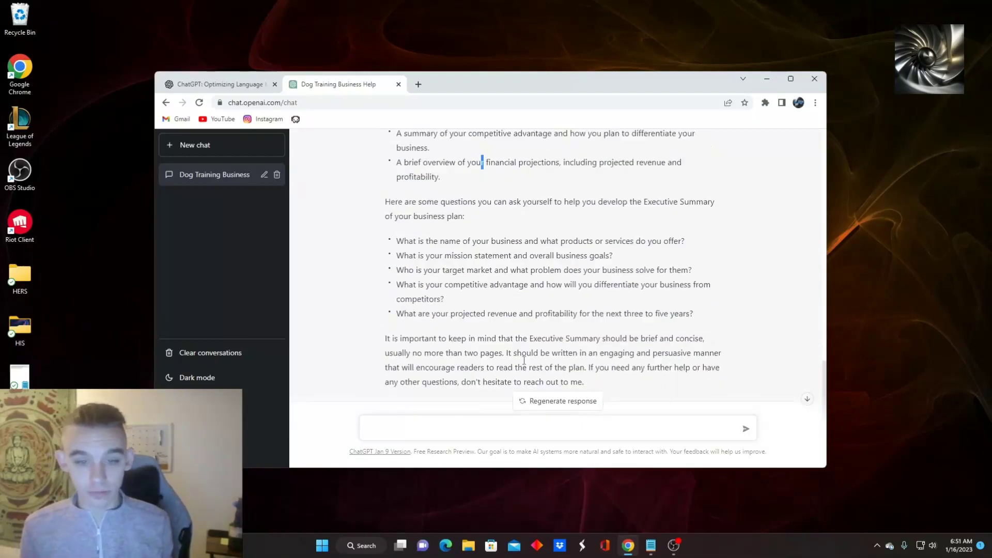
# Step: Write the reply naming Stick Together Dog Training, its obedience and board-and-train services, and mission statement
pyautogui.click(441, 422)
pyautogui.write('The business name is Stick T')
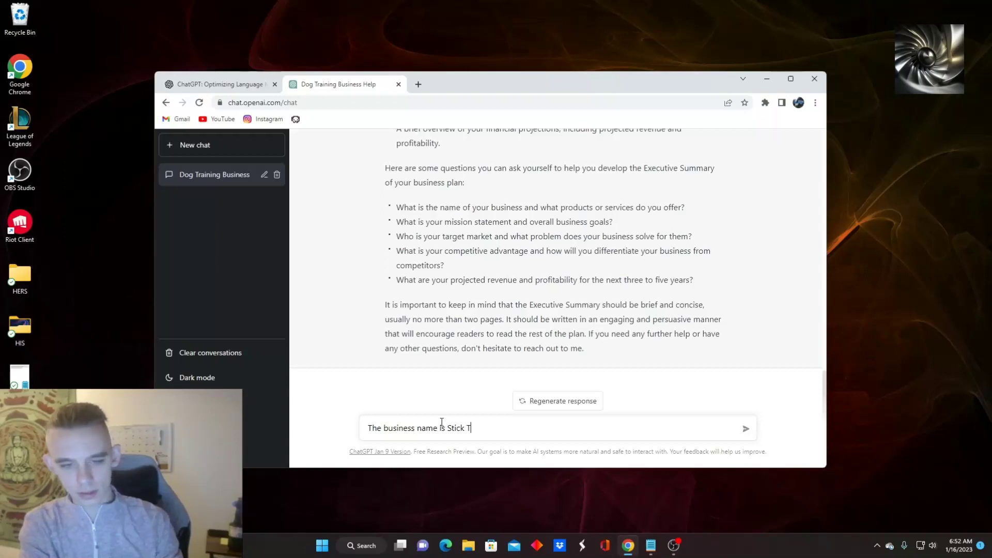
pyautogui.press('BackSpace')
pyautogui.press('BackSpace')
pyautogui.press('BackSpace')
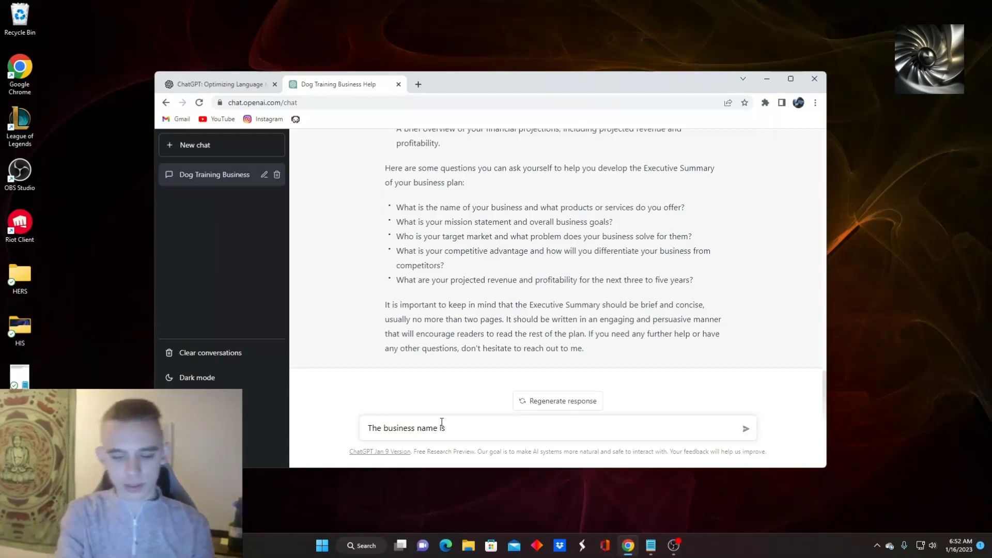
pyautogui.write('\'"Stick Toget')
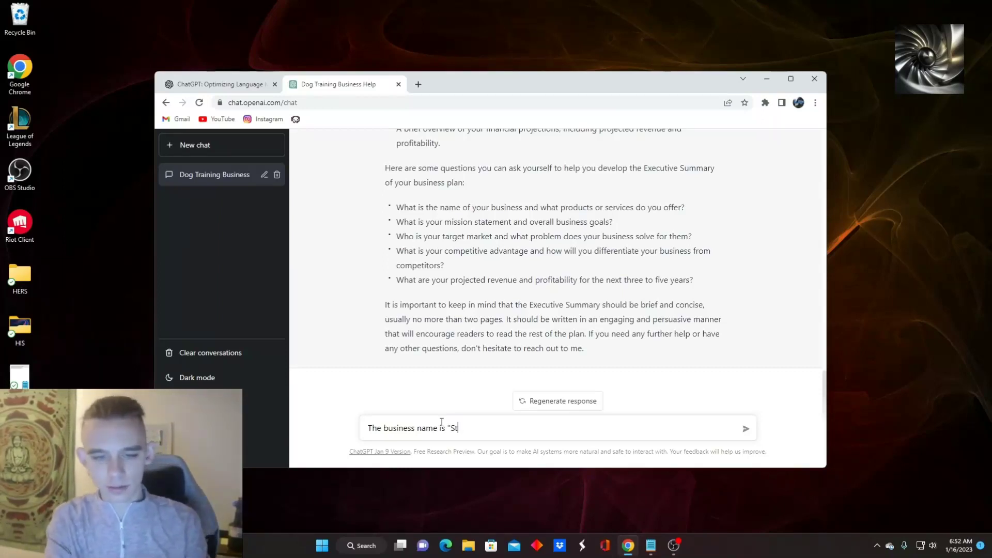
pyautogui.write('her Do')
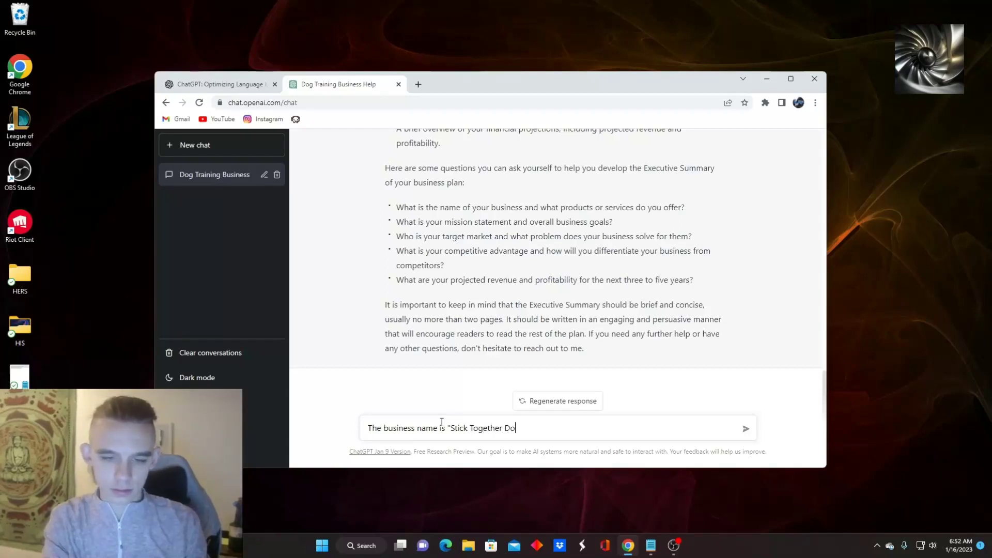
pyautogui.write('g')
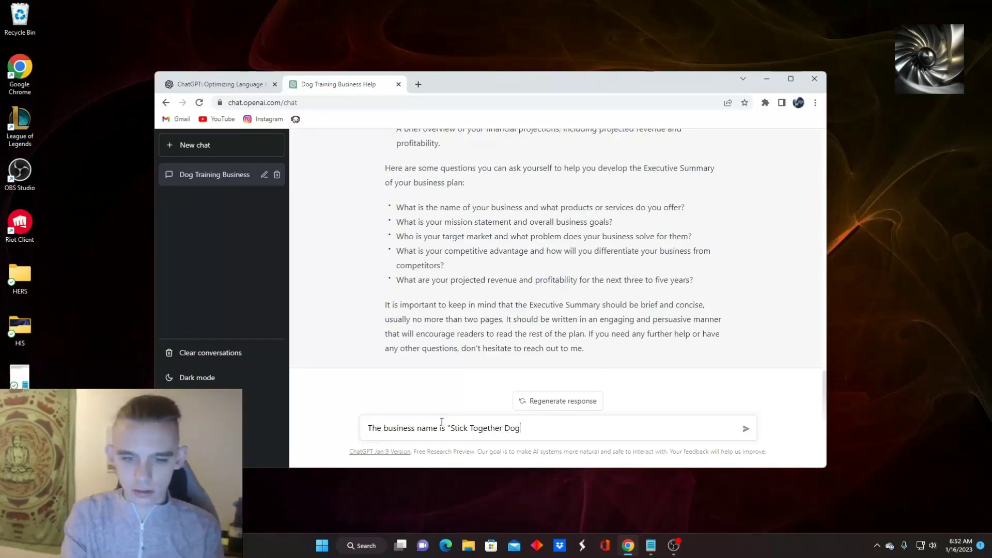
pyautogui.write(' Training", we offer ba')
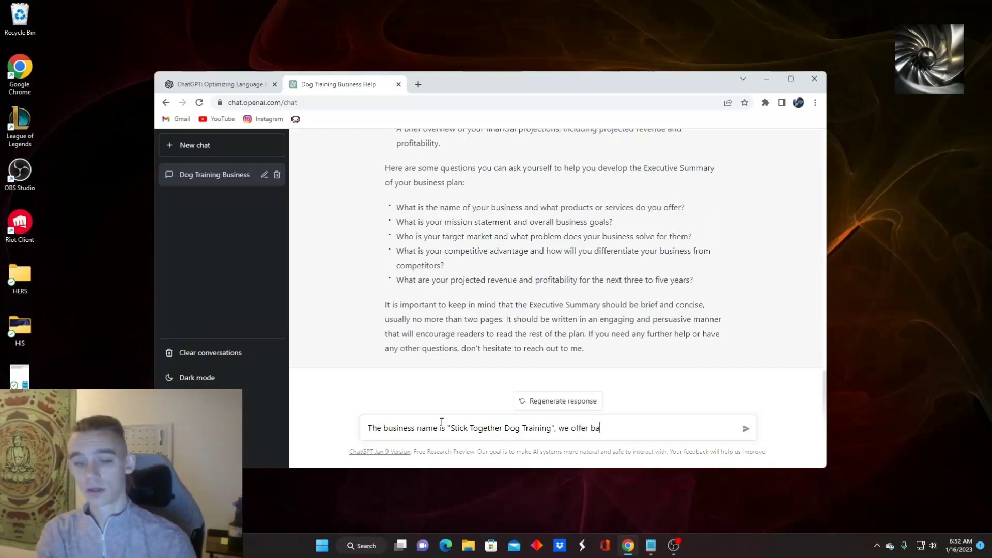
pyautogui.write('sic obedience training and board')
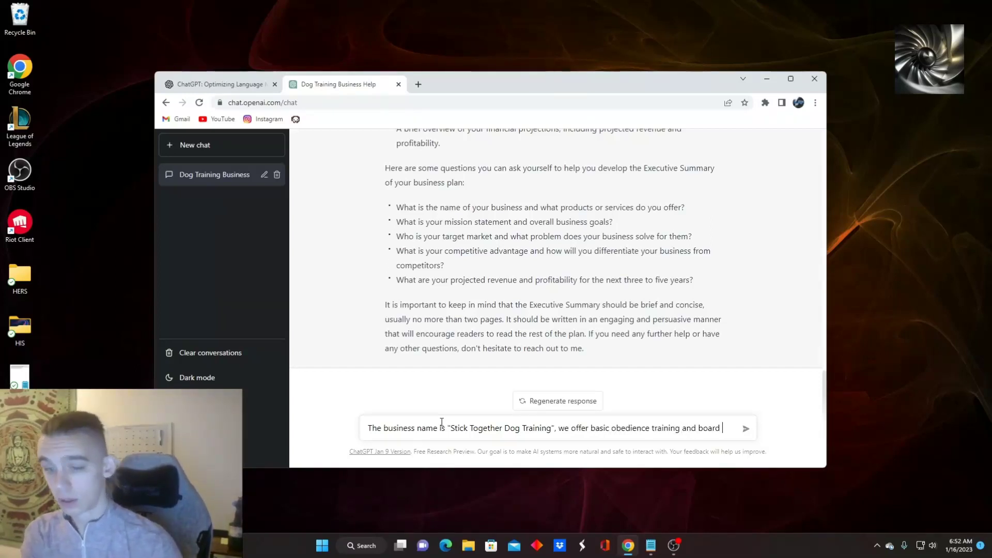
pyautogui.write(' and trains. We help')
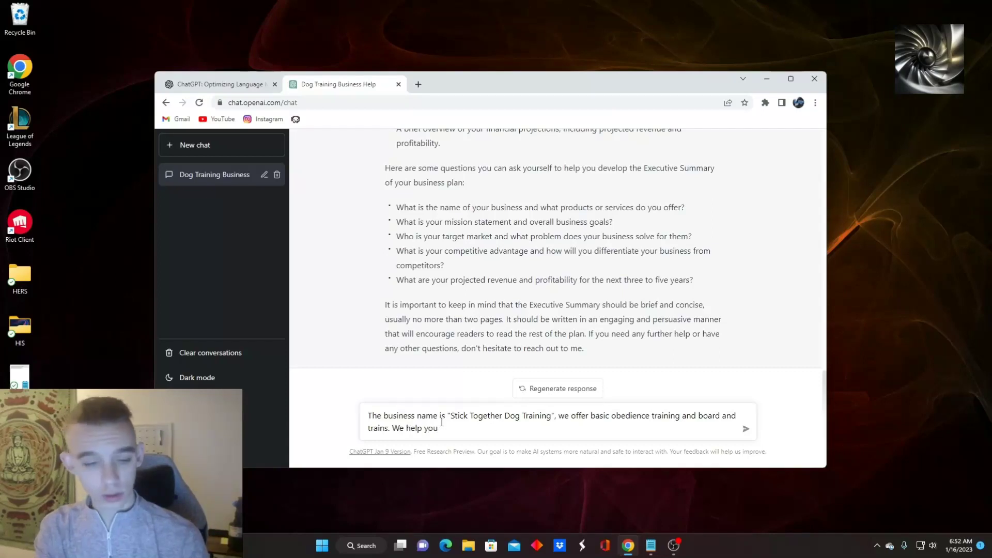
pyautogui.write('your dog stick together forever is our mission statemen')
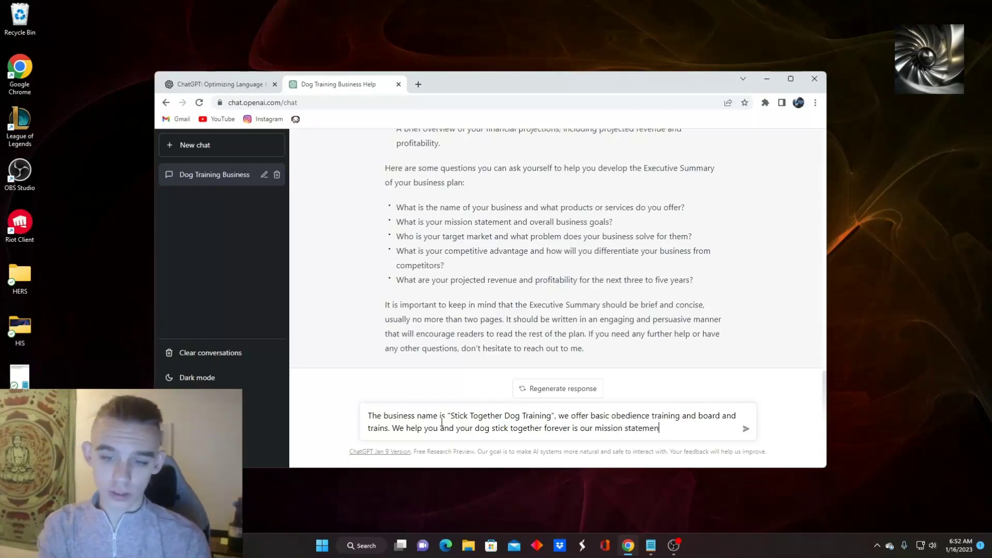
pyautogui.write('t.')
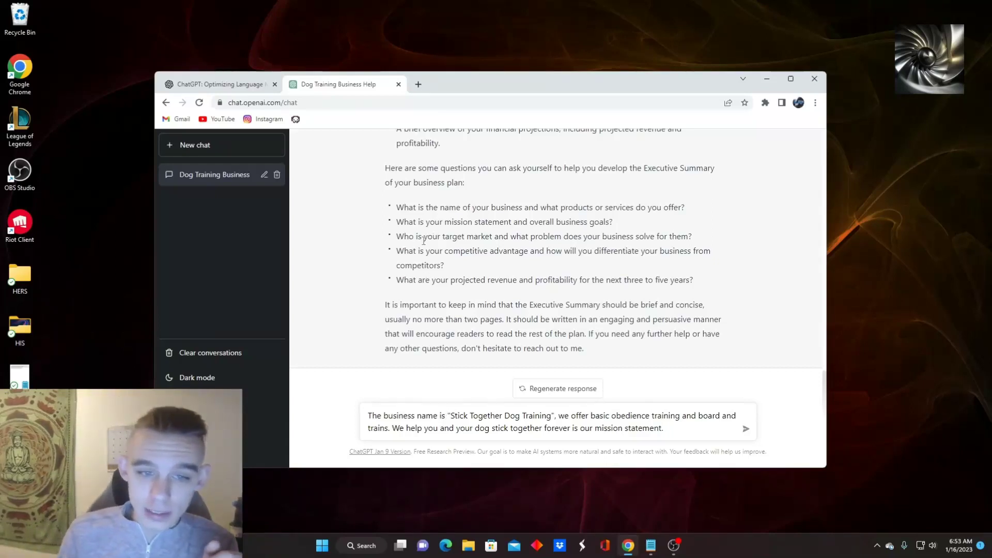
# Step: Add that the target market is anyone with a dog needing training, and send the message
pyautogui.moveTo(423, 237); pyautogui.dragTo(702, 233)
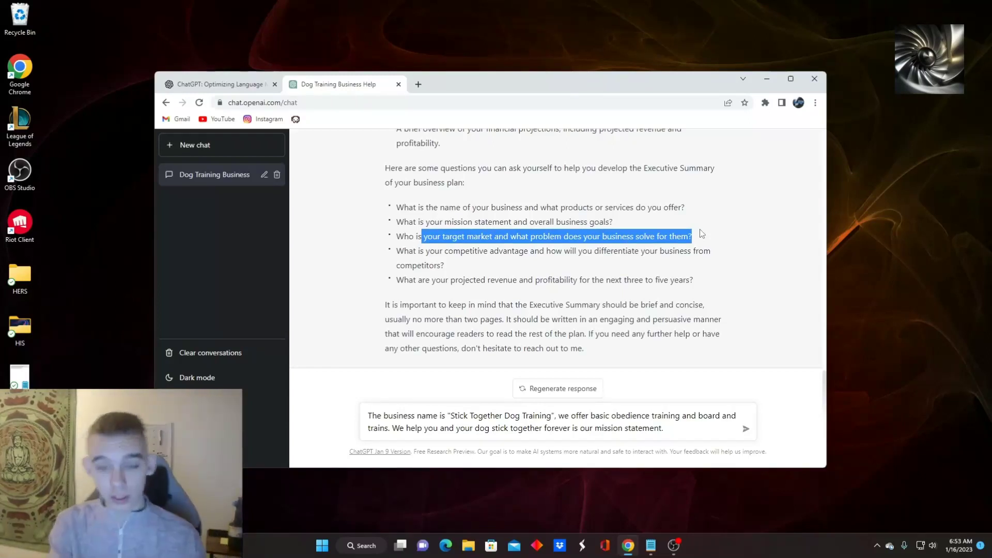
pyautogui.click(681, 427)
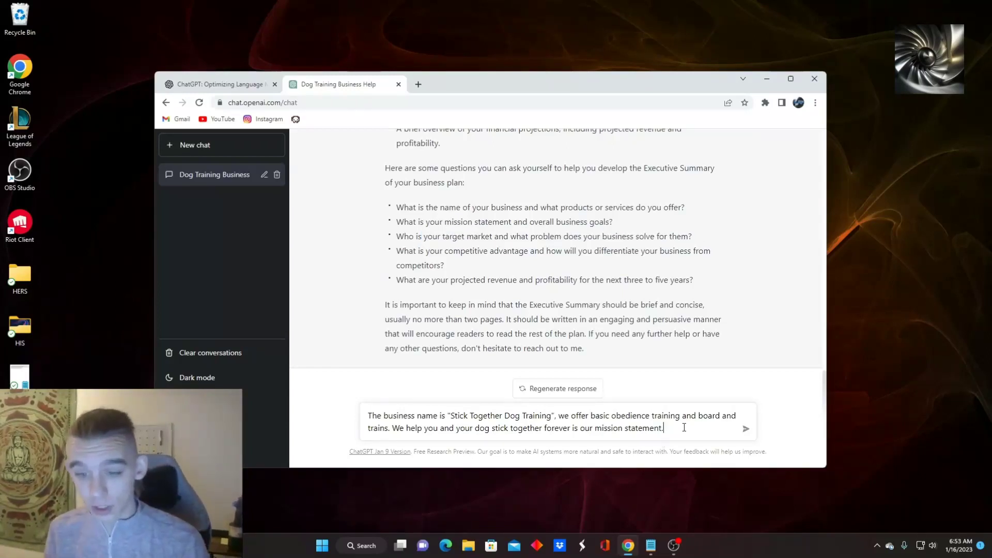
pyautogui.write('any')
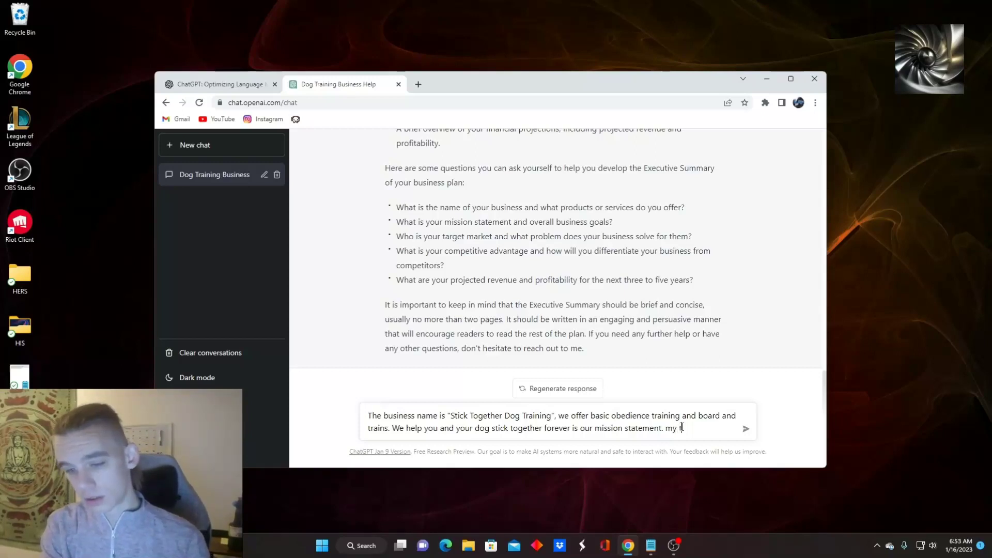
pyautogui.write(' anyo')
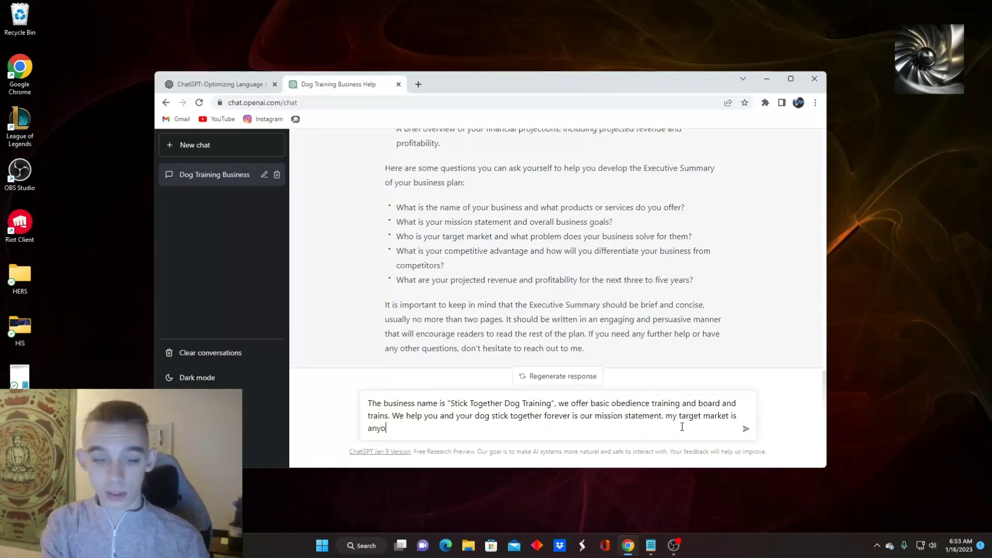
pyautogui.write('ne with a dog that needs trained')
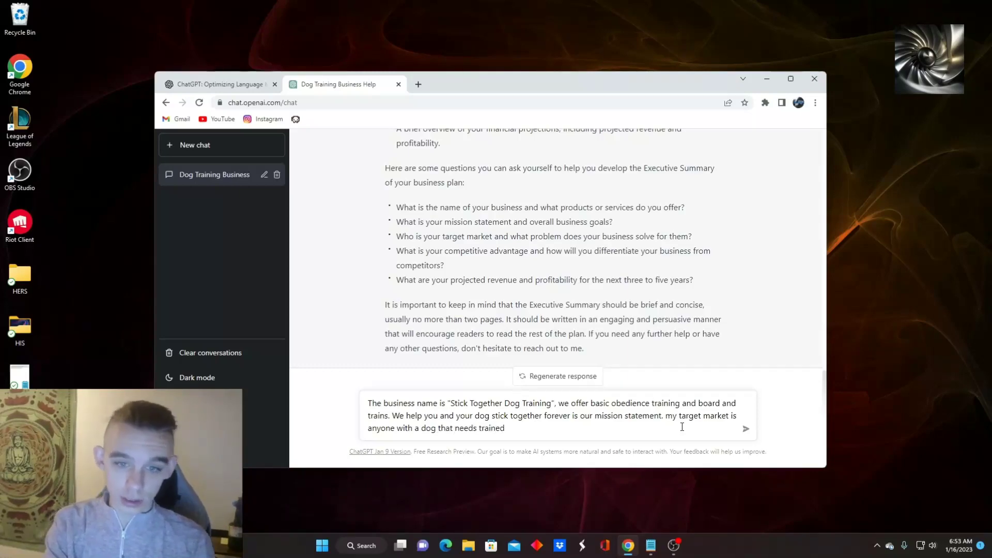
pyautogui.press('Return')
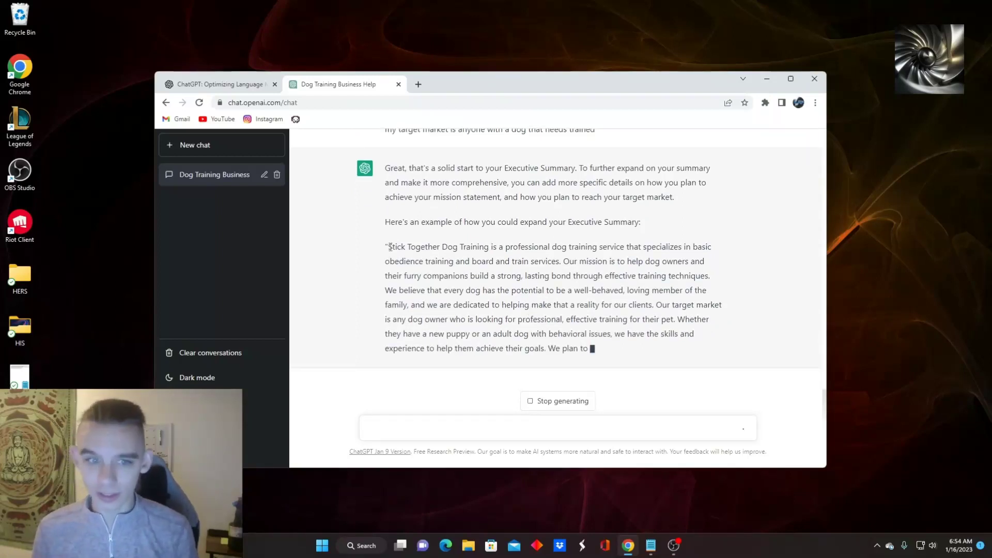
# Step: Read along the expanded executive summary as it generates, highlighting a passage
pyautogui.moveTo(389, 247); pyautogui.dragTo(682, 307)
pyautogui.click(690, 290)
pyautogui.write('i read the script above it was okay')
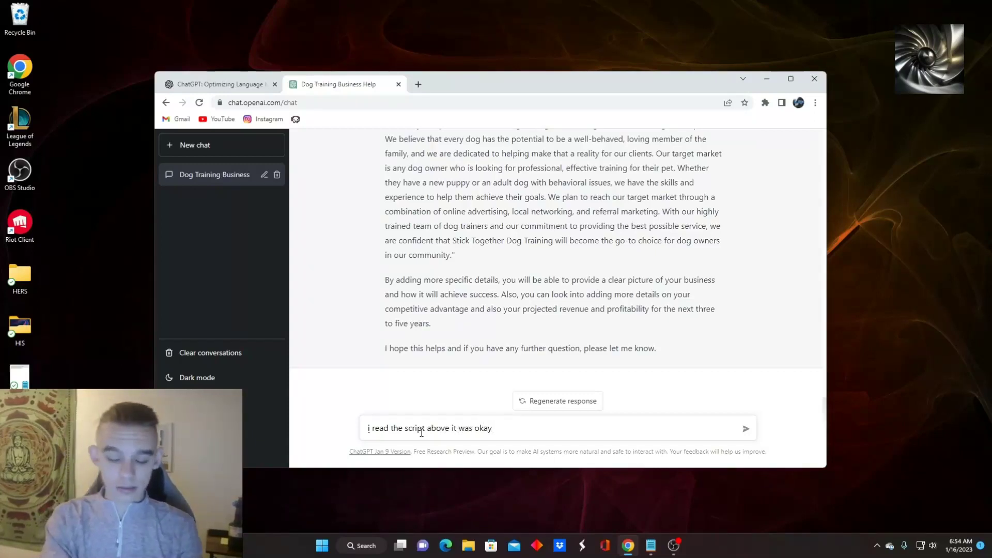
pyautogui.write(', can you make it shorter and sound more excited')
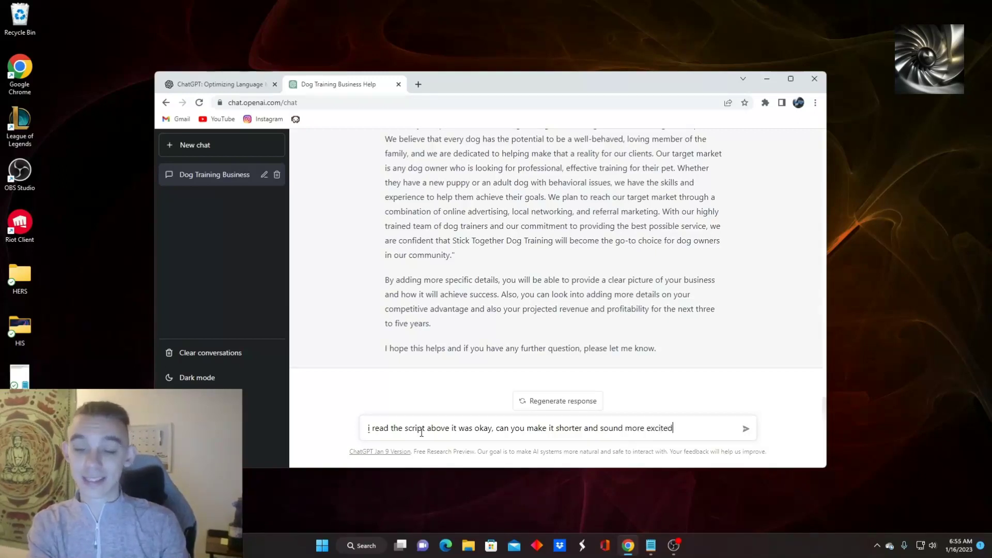
# Step: Send the request to make the script shorter and sound more excited
pyautogui.click(745, 428)
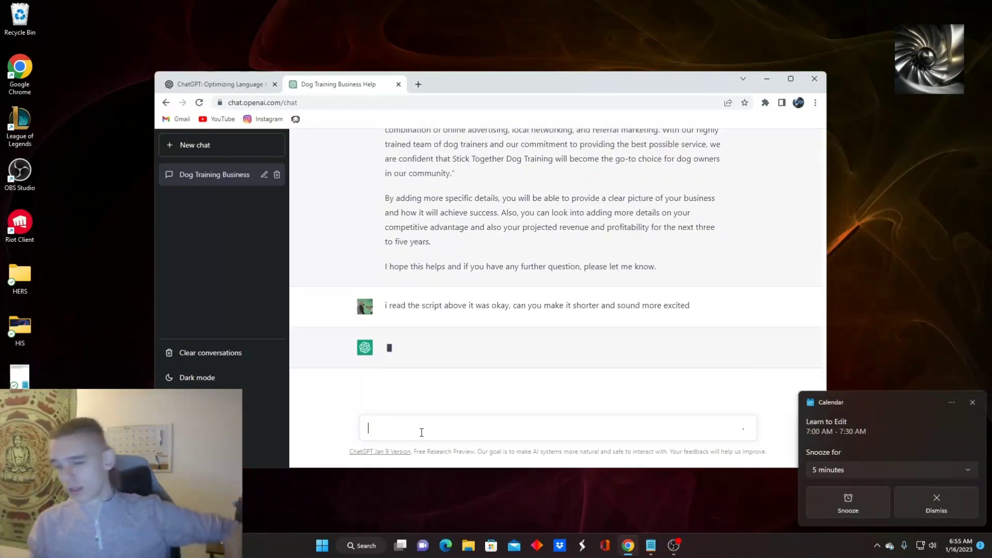
# Step: Dismiss the Calendar reminder notification while the shorter summary loads
pyautogui.click(972, 402)
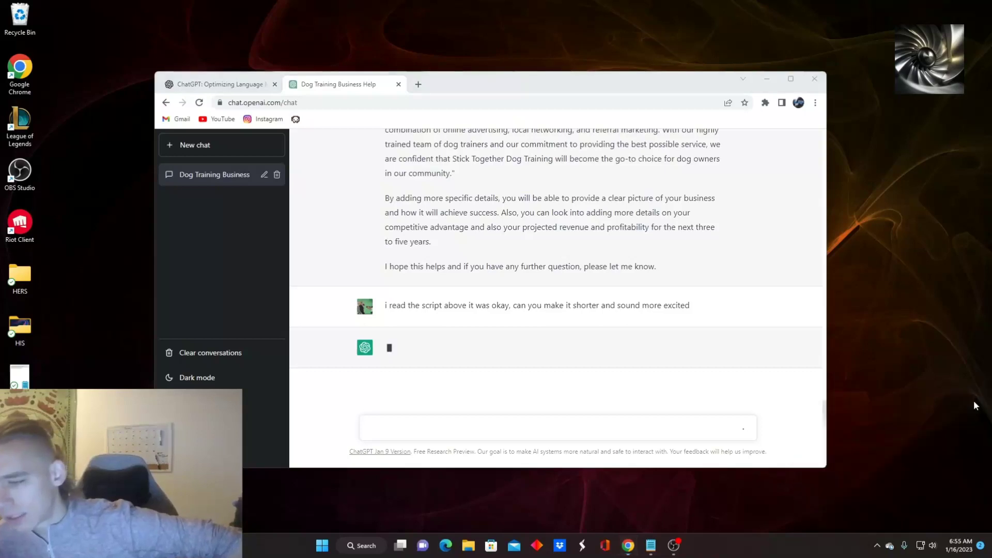